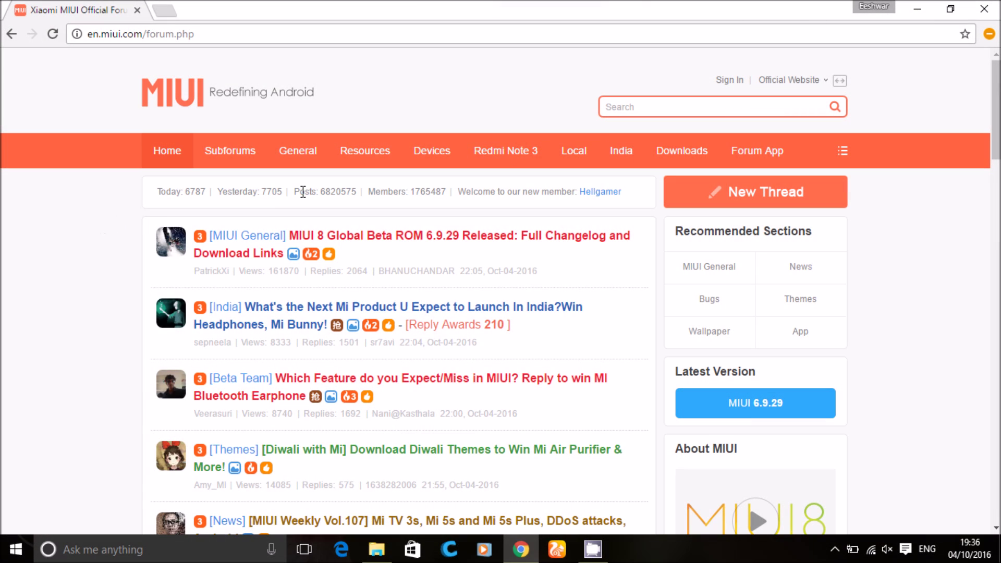
# Open the Xiaomi Mi 4i ROM page from MIUI Downloads and go to its flashing guide
pyautogui.click(664, 157)
pyautogui.scroll(-8, 516, 291)
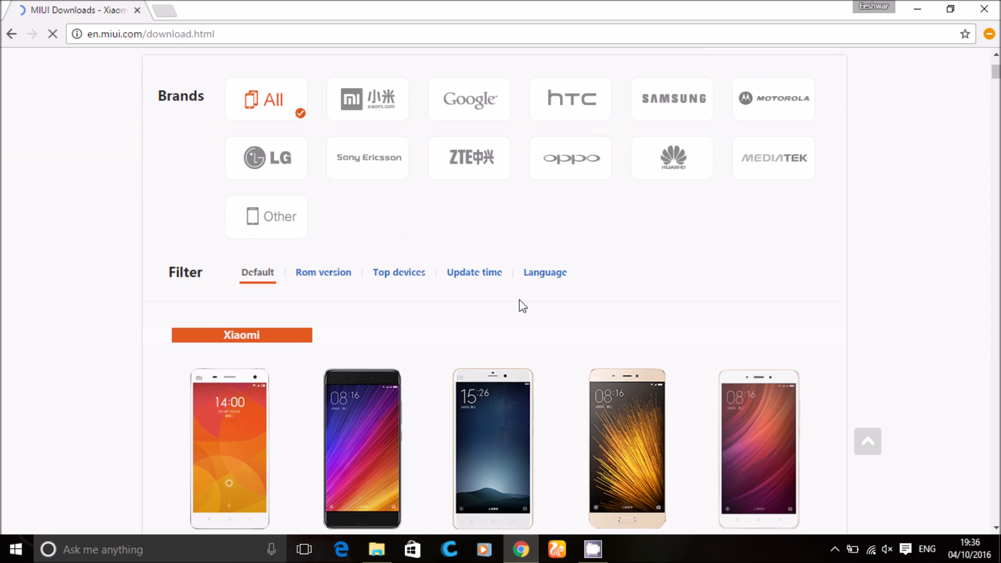
pyautogui.scroll(-6, 520, 310)
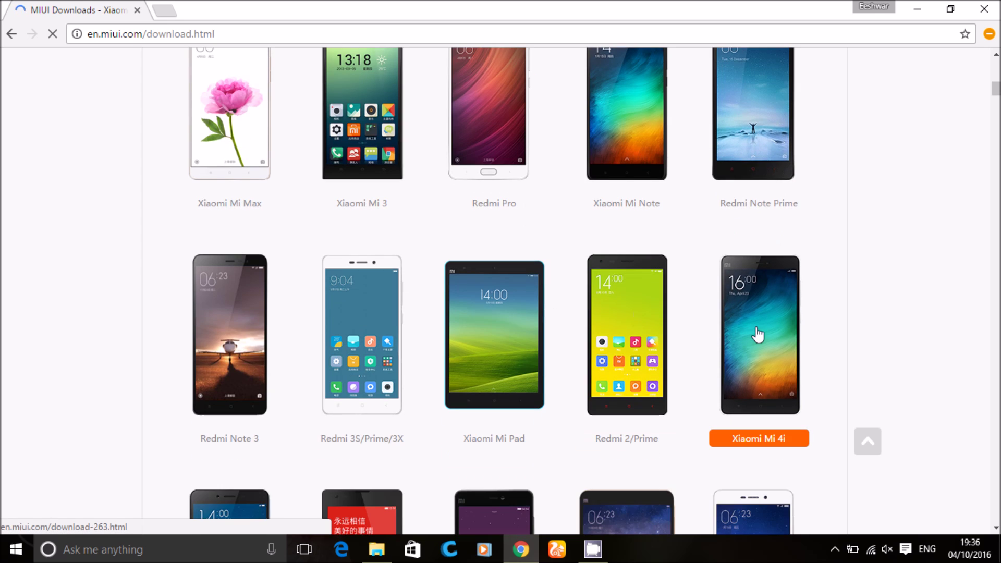
pyautogui.click(758, 334)
pyautogui.scroll(-3, 720, 402)
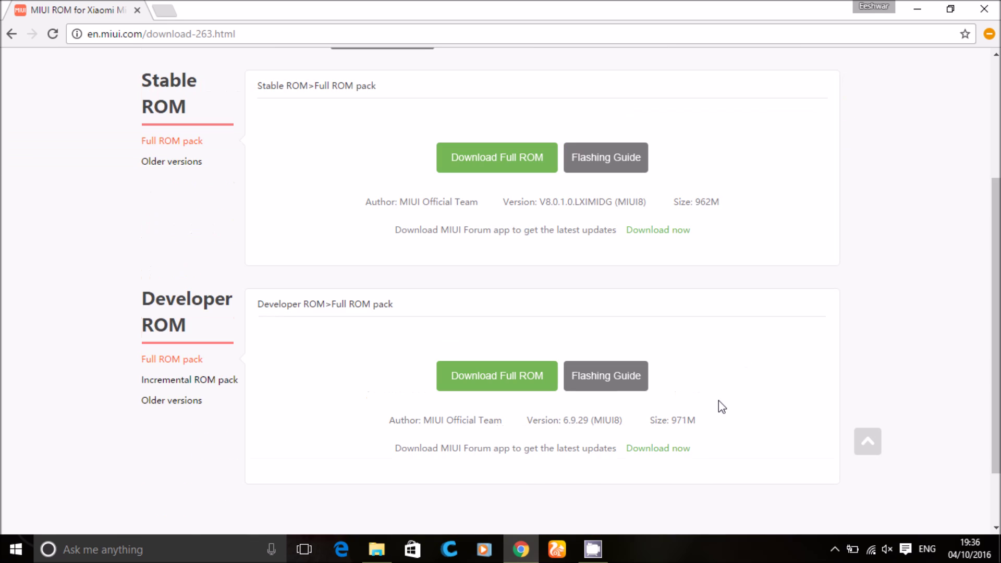
pyautogui.scroll(-1, 720, 402)
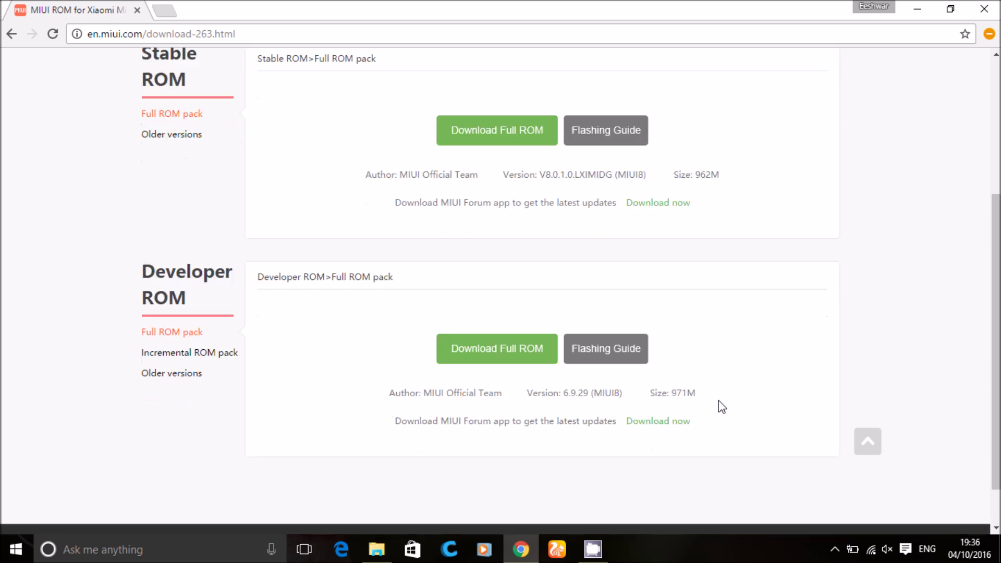
pyautogui.click(618, 354)
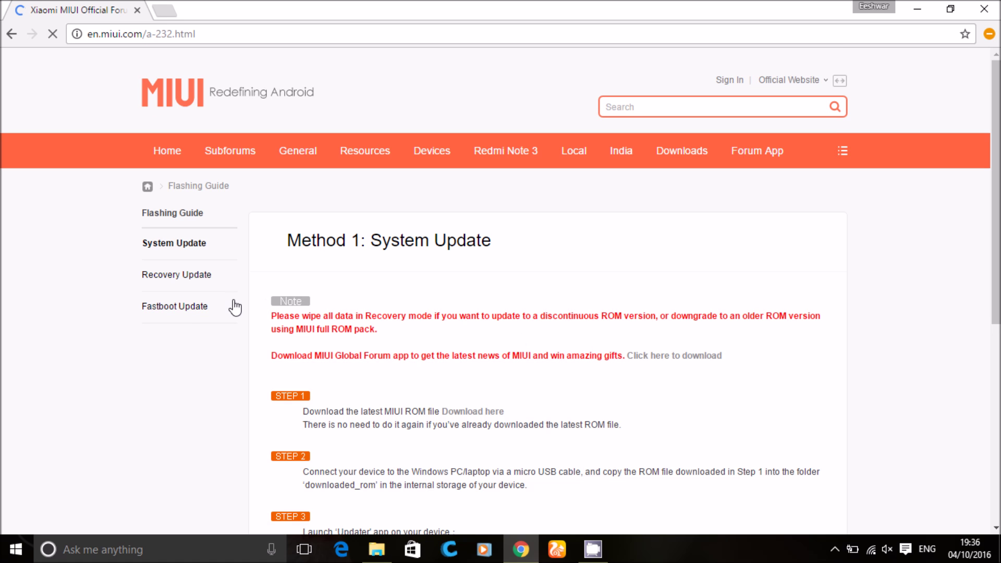
# Switch to the Fastboot Update guide and download the Mi 4i Global Developer fastboot ROM
pyautogui.click(189, 307)
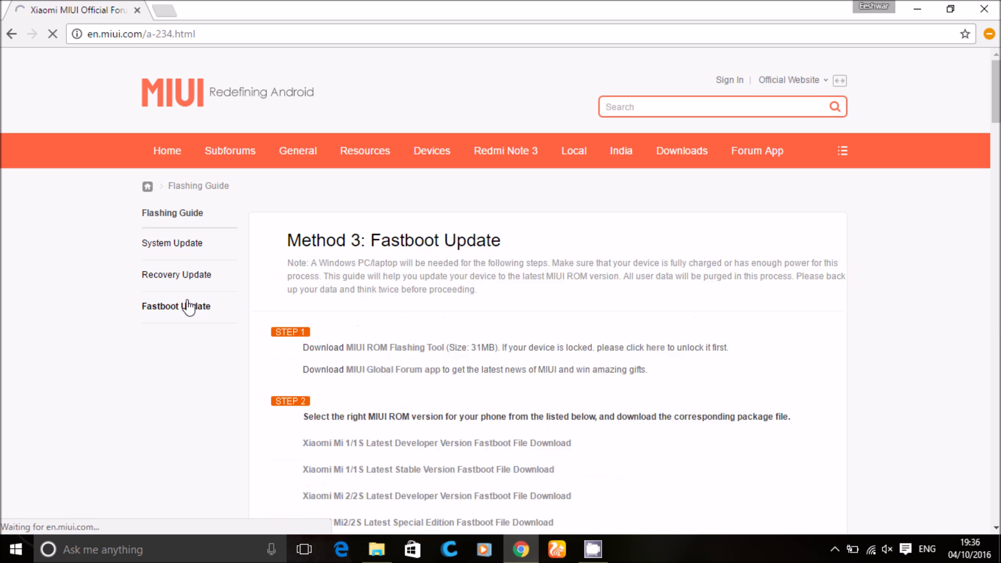
pyautogui.scroll(-9, 373, 315)
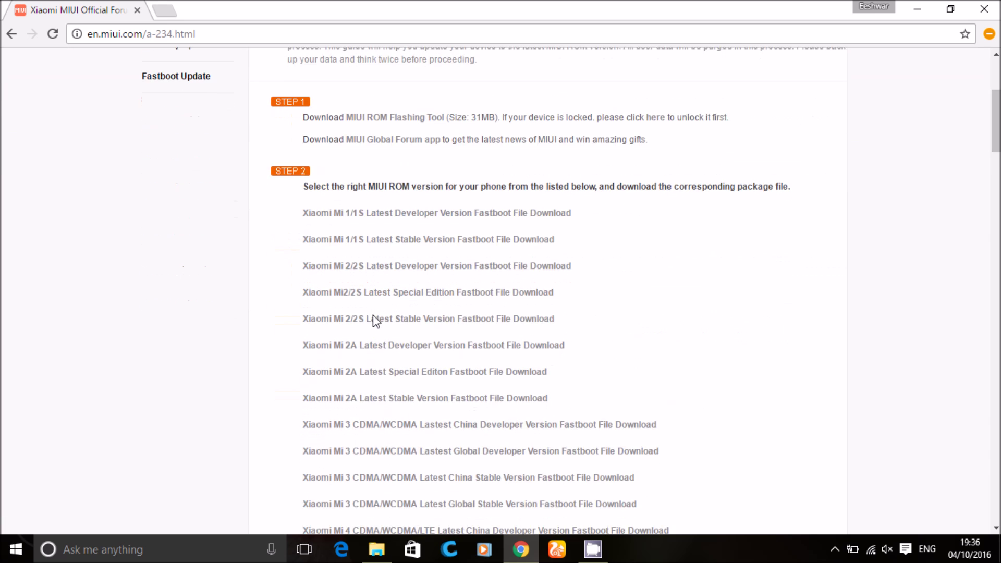
pyautogui.scroll(-4, 374, 315)
pyautogui.scroll(2, 373, 317)
pyautogui.scroll(-3, 375, 320)
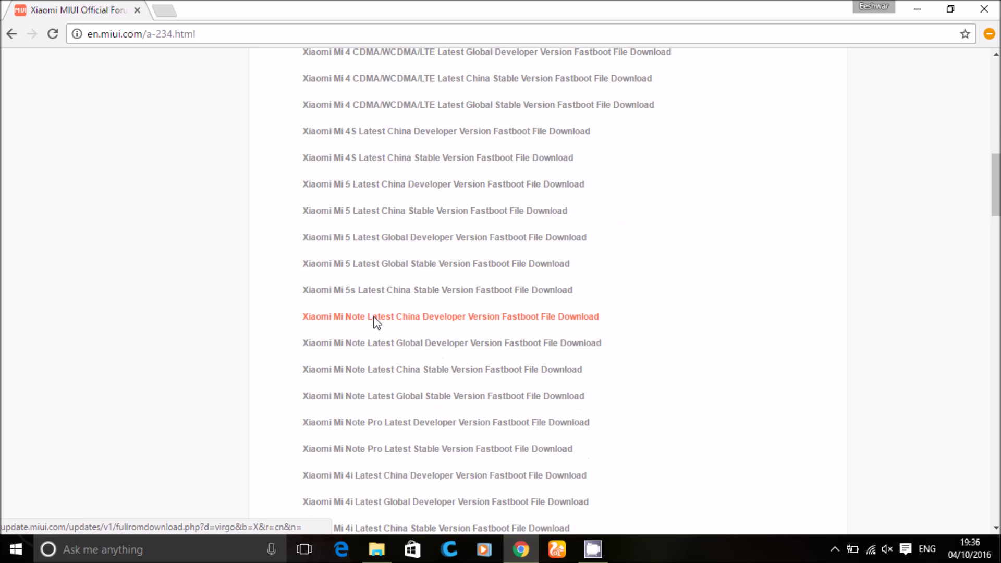
pyautogui.scroll(-4, 358, 198)
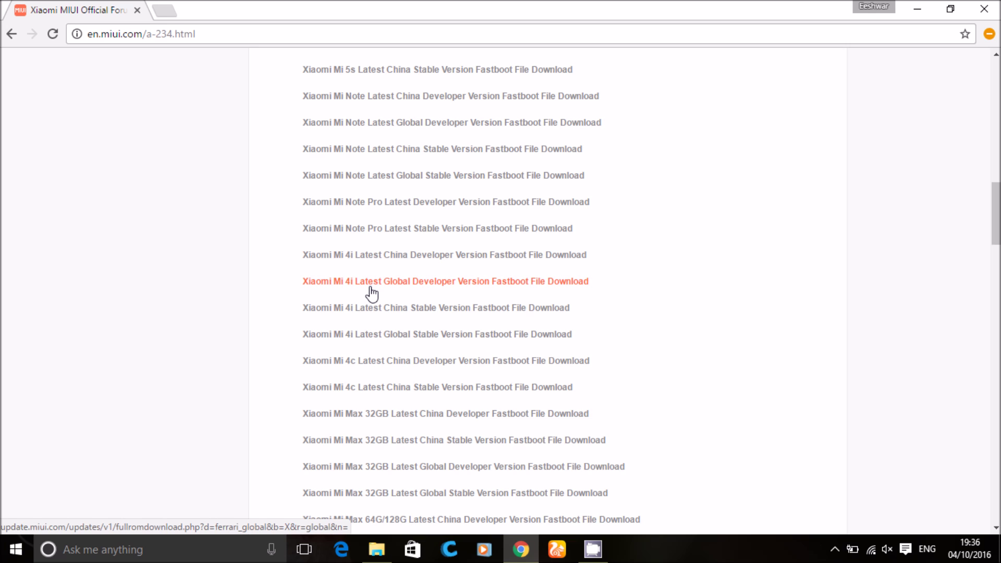
pyautogui.click(372, 294)
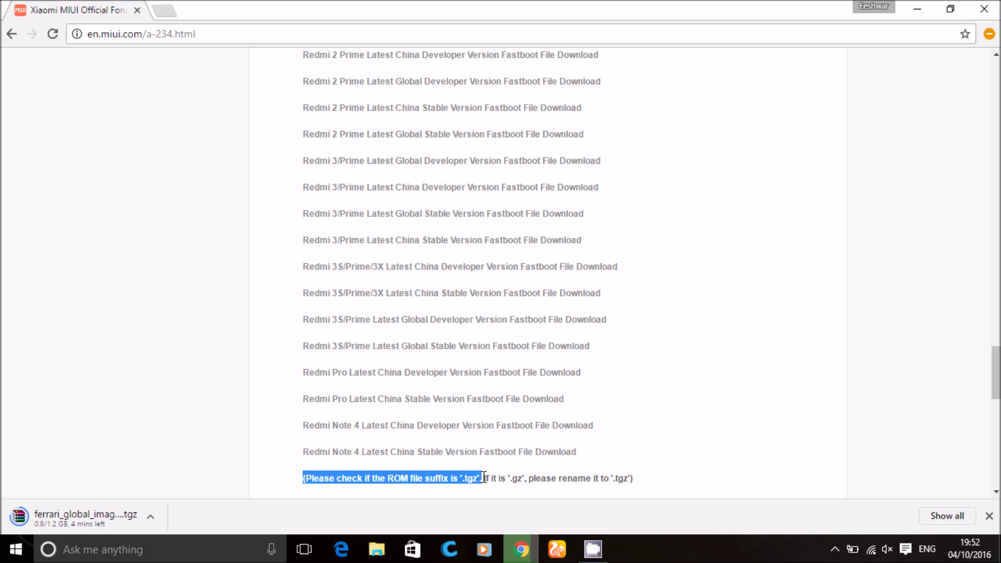
# Clear the text selection on the suffix note while the fastboot ROM downloads
pyautogui.click(484, 478)
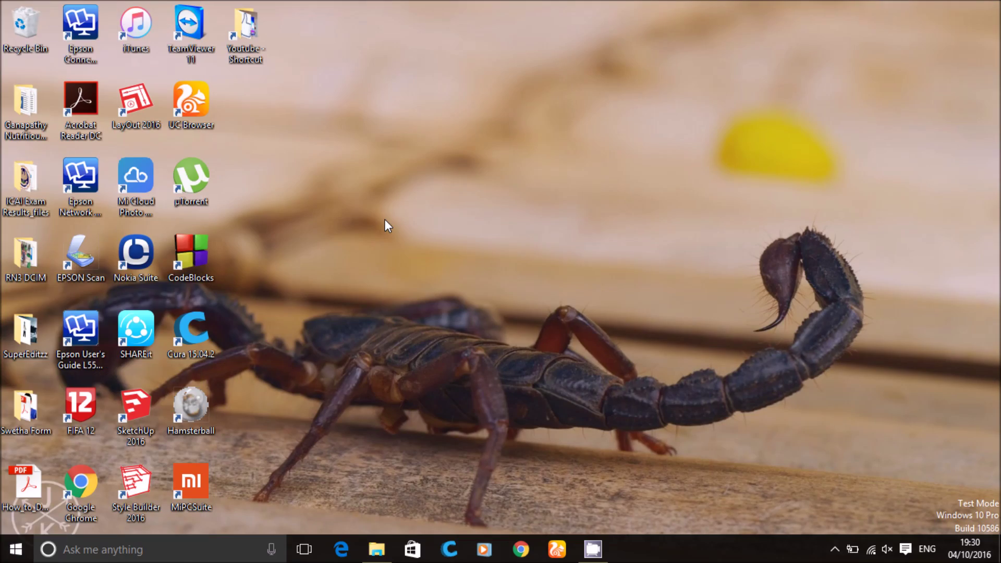
# Open a command prompt in the adb folder and run 'fastboot devices'
pyautogui.click(384, 561)
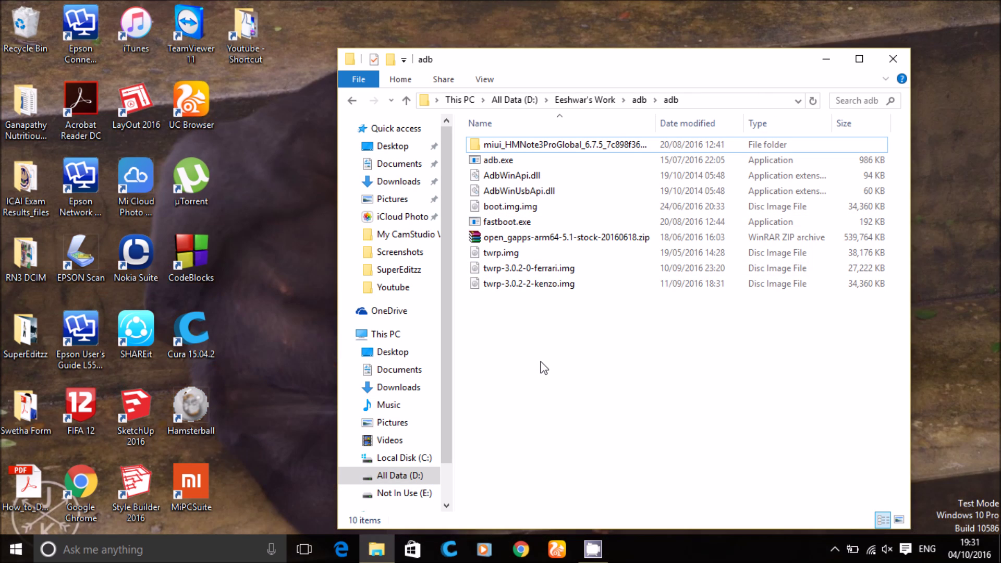
pyautogui.keyDown('shift'); pyautogui.rightClick(541, 361); pyautogui.keyUp('shift')
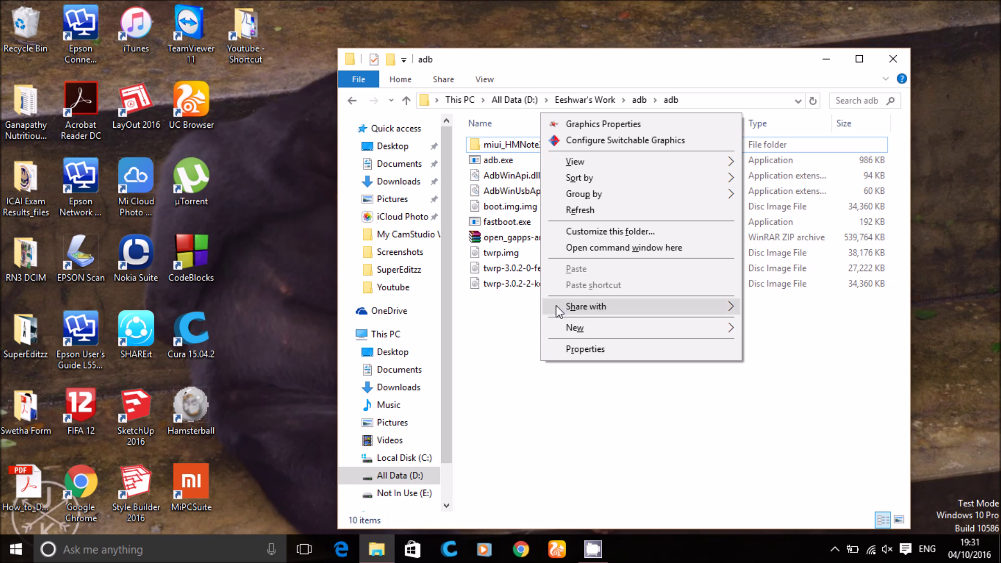
pyautogui.click(578, 249)
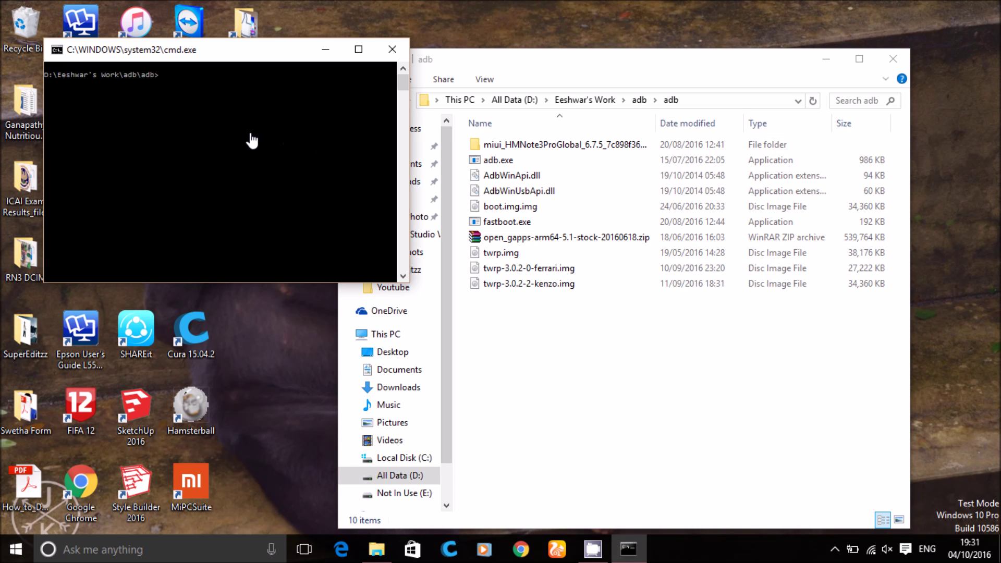
pyautogui.write('fast')
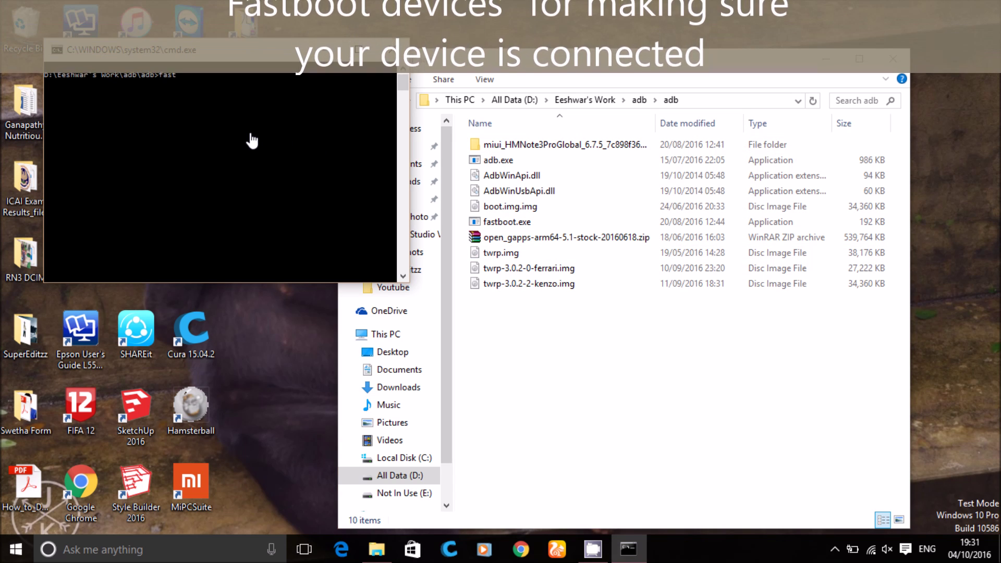
pyautogui.write('boot devices')
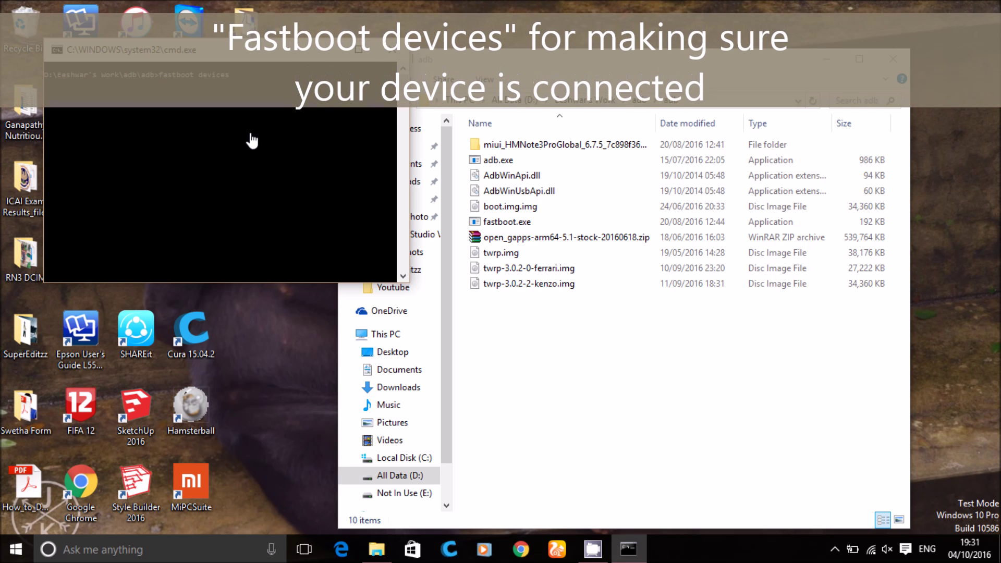
pyautogui.press('Return')
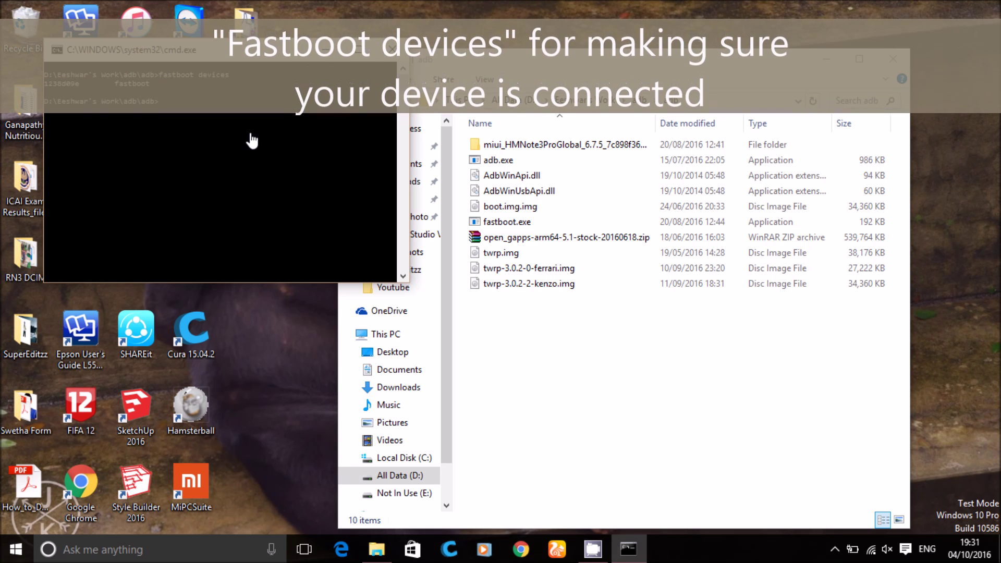
# Paste and run 'fastboot oem device-info' to check the bootloader status
pyautogui.rightClick(252, 141)
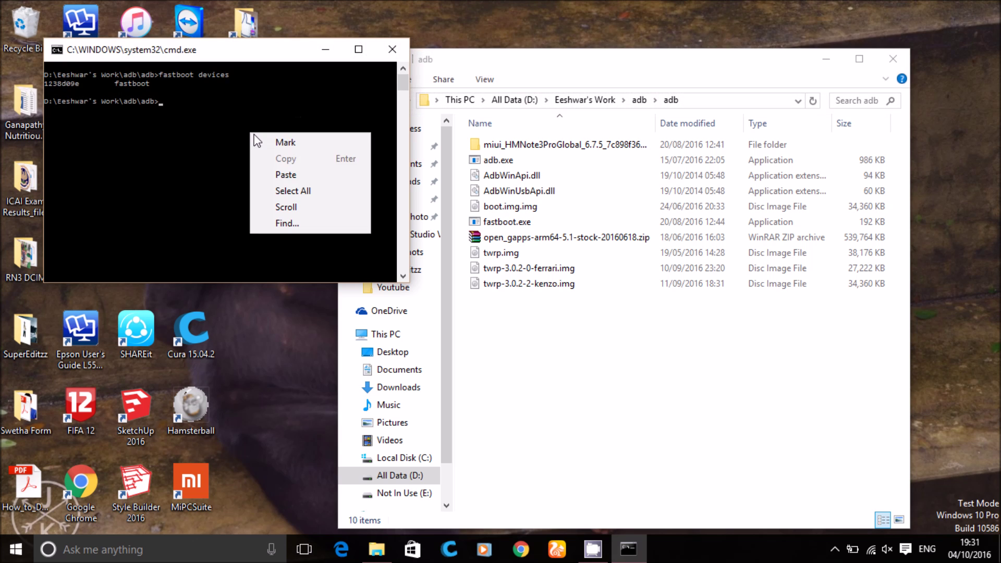
pyautogui.click(282, 174)
pyautogui.press('Return')
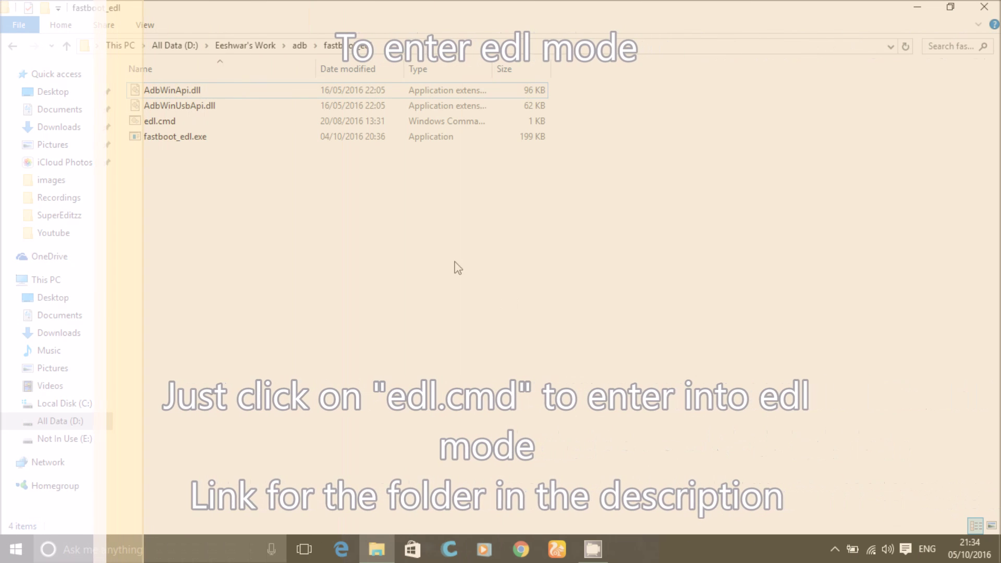
# Run edl.cmd from the fastboot_edl folder to put the phone into EDL mode
pyautogui.doubleClick(387, 122)
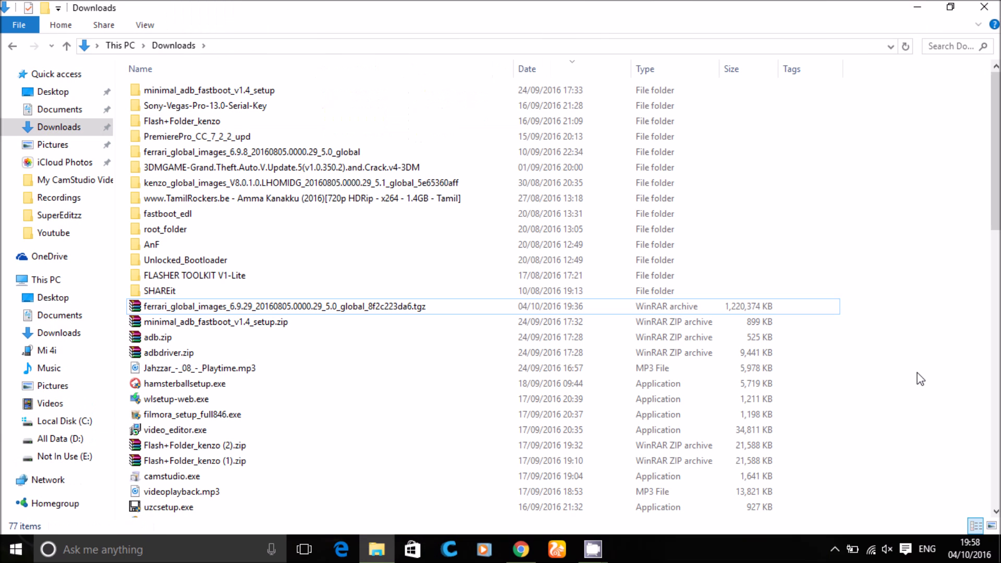
# Extract the ferrari_global_images 6.9.29 .tgz archive in Downloads with WinRAR
pyautogui.click(815, 301)
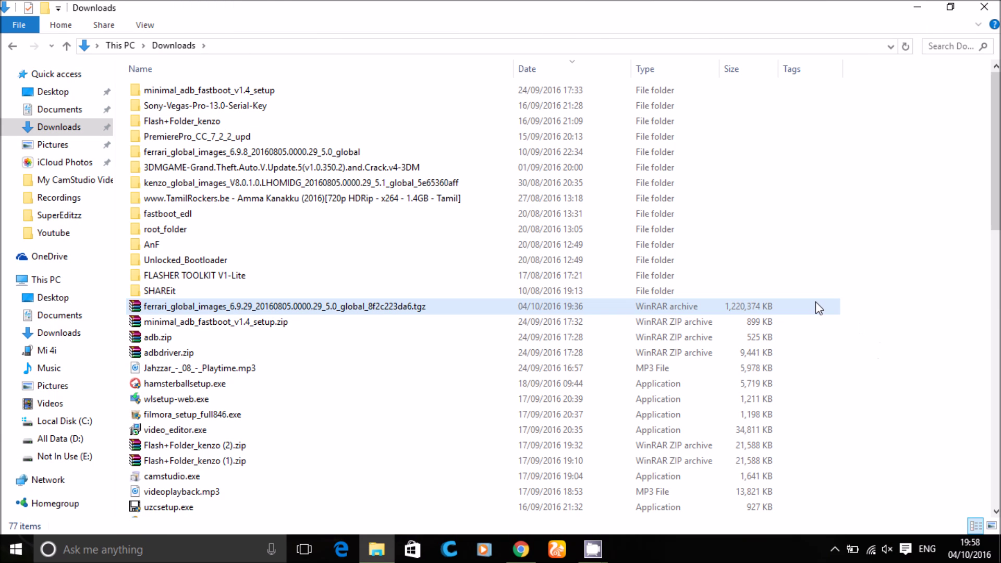
pyautogui.rightClick(816, 301)
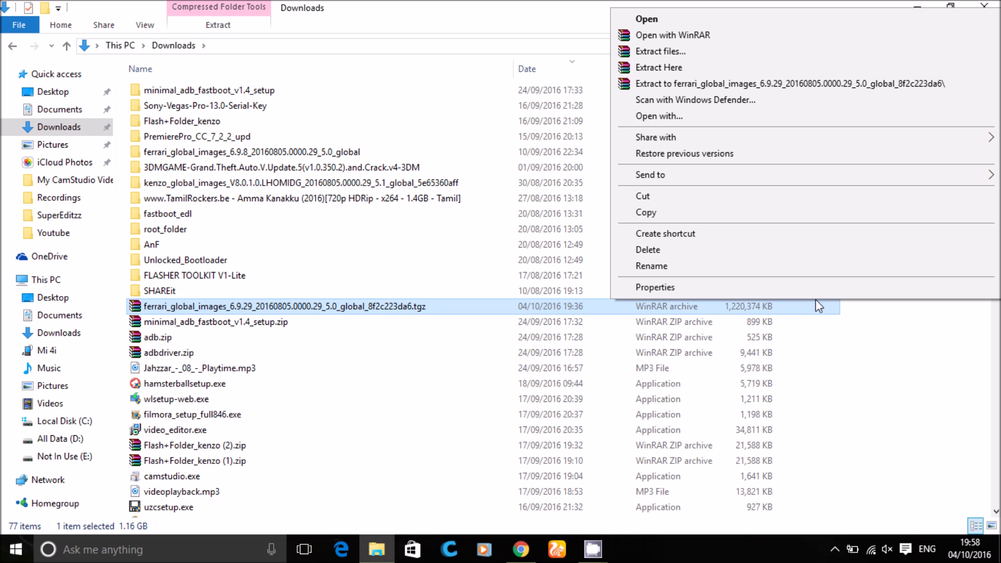
pyautogui.click(775, 51)
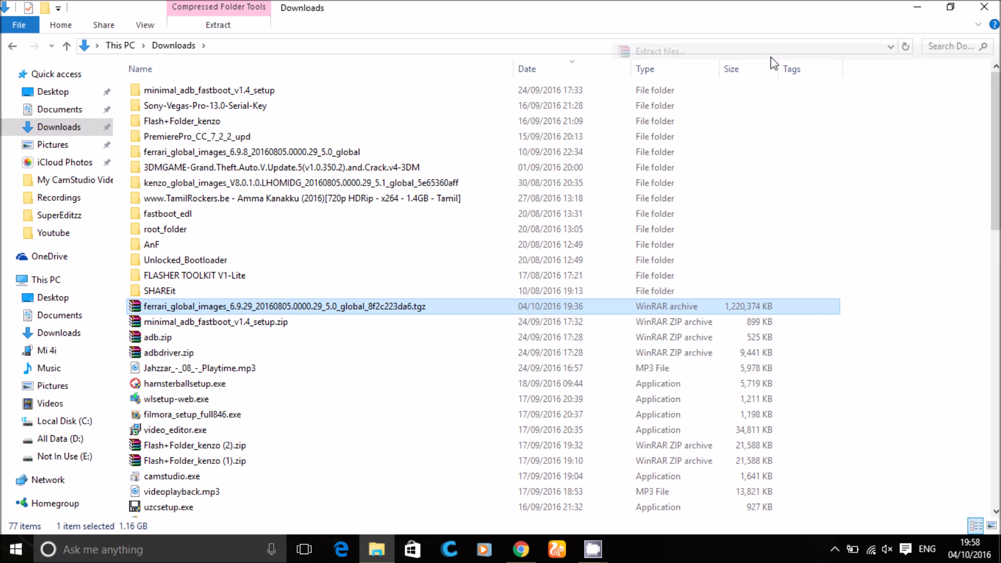
pyautogui.click(546, 426)
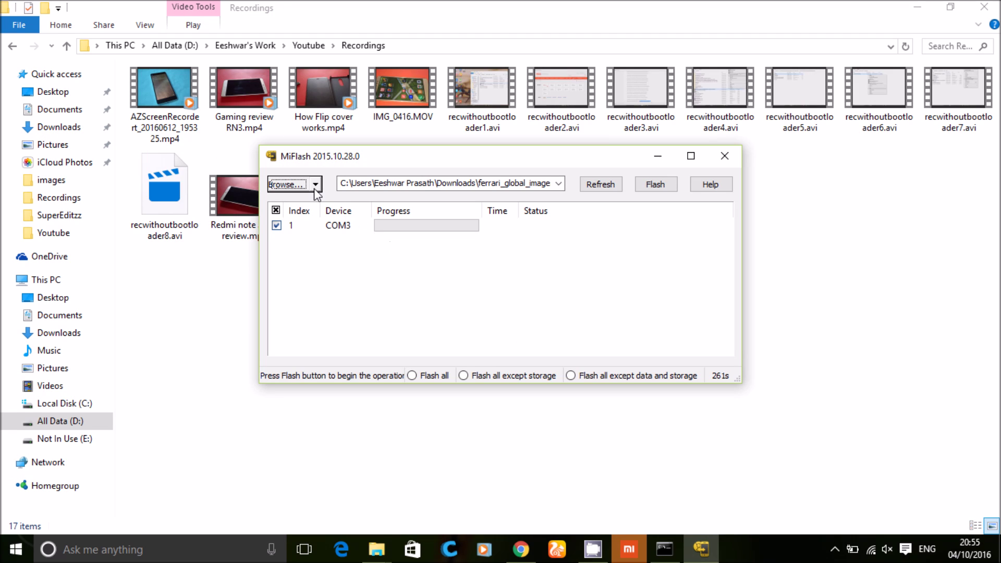
# Choose the extracted ferrari_global_images 6.9.29 folder as MiFlash's ROM source
pyautogui.click(315, 185)
pyautogui.click(319, 204)
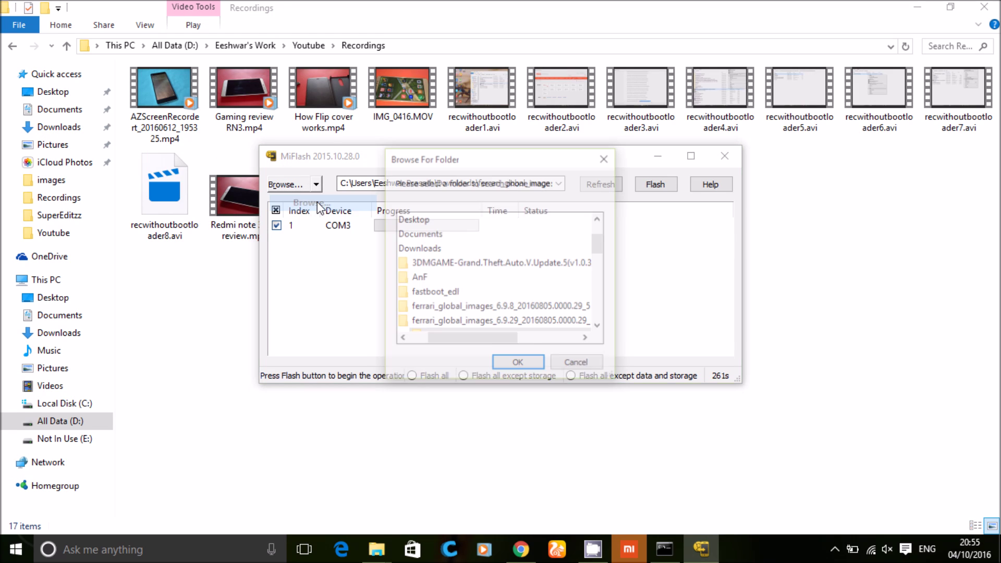
pyautogui.click(485, 323)
pyautogui.click(518, 364)
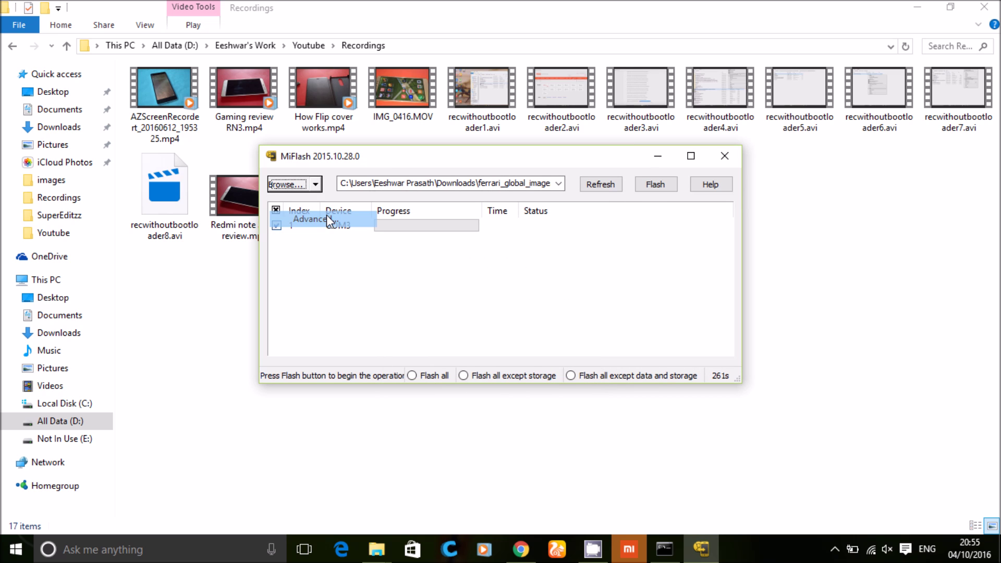
# In Advanced settings, set flash_all.bat as FastBoot script and prog_emmc_firehose_8936.mbn as flash programmer
pyautogui.click(327, 215)
pyautogui.click(659, 192)
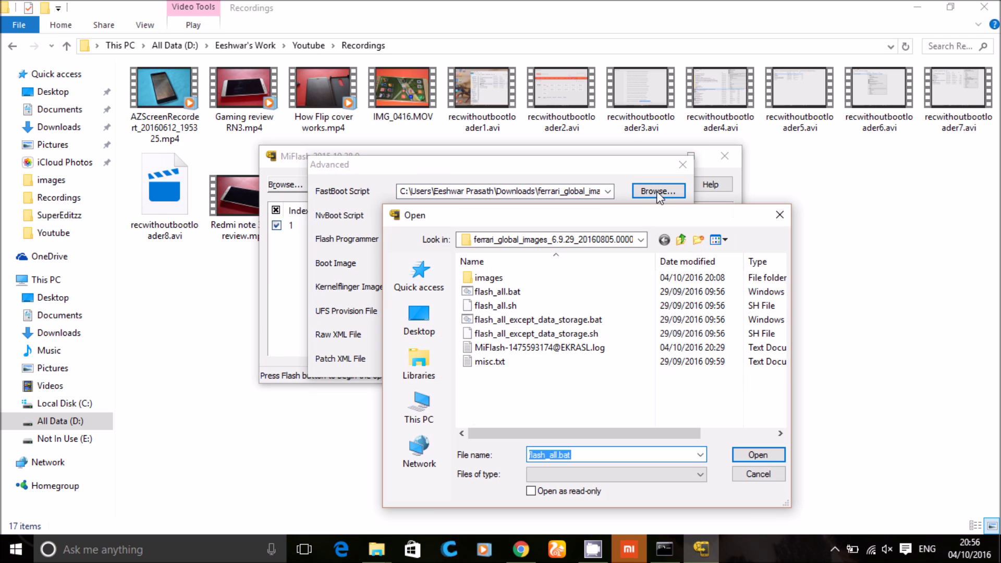
pyautogui.doubleClick(599, 292)
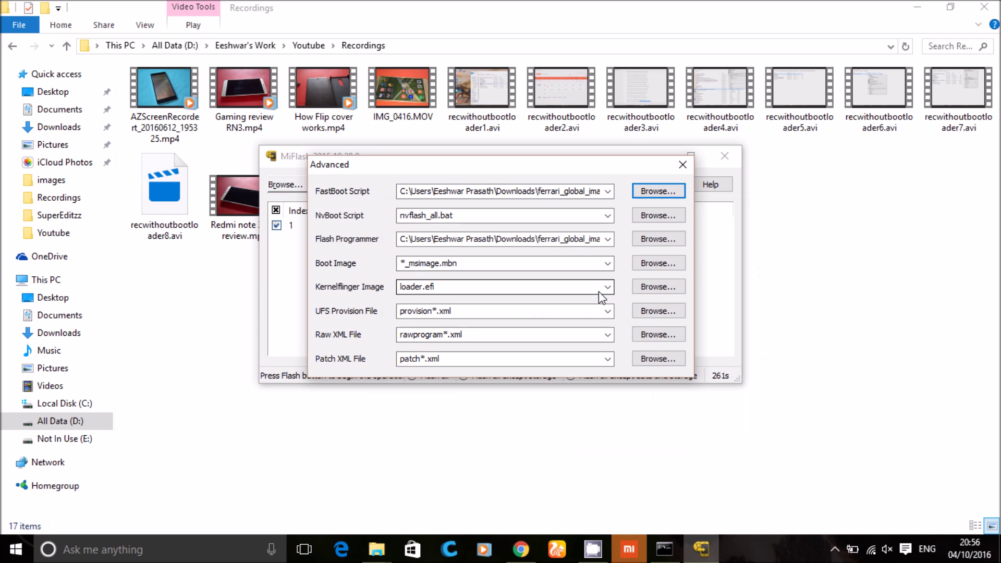
pyautogui.click(647, 245)
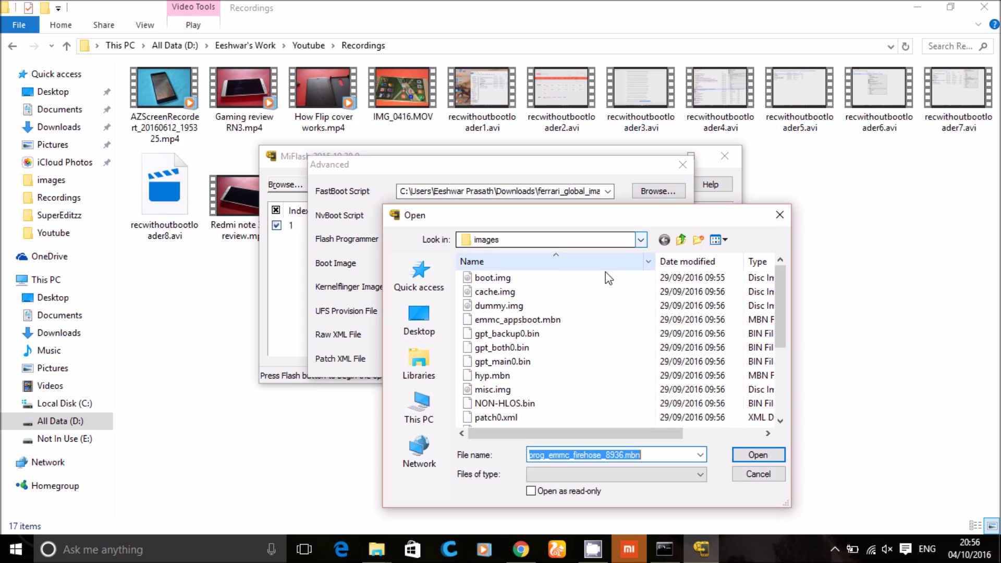
pyautogui.scroll(-3, 604, 297)
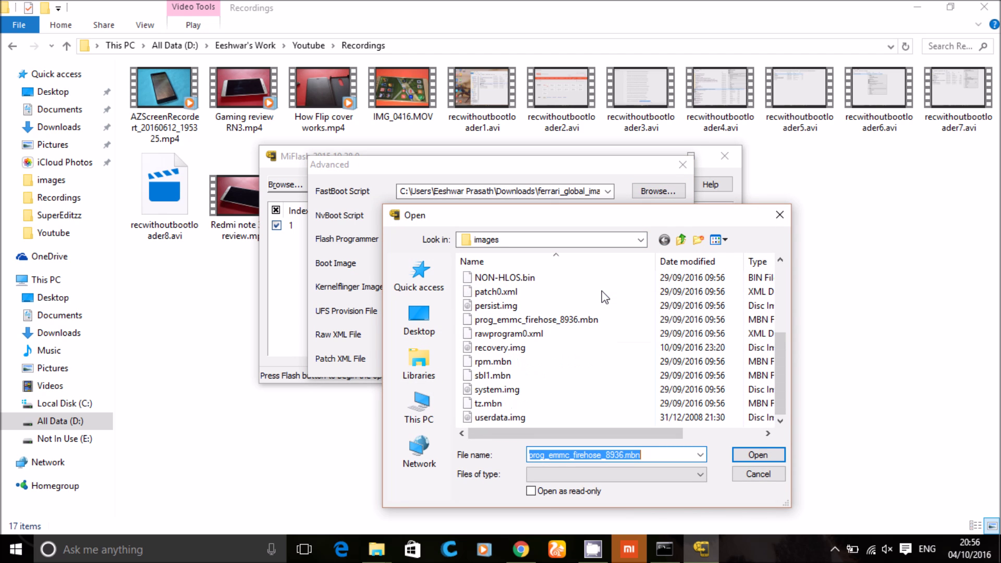
pyautogui.doubleClick(604, 320)
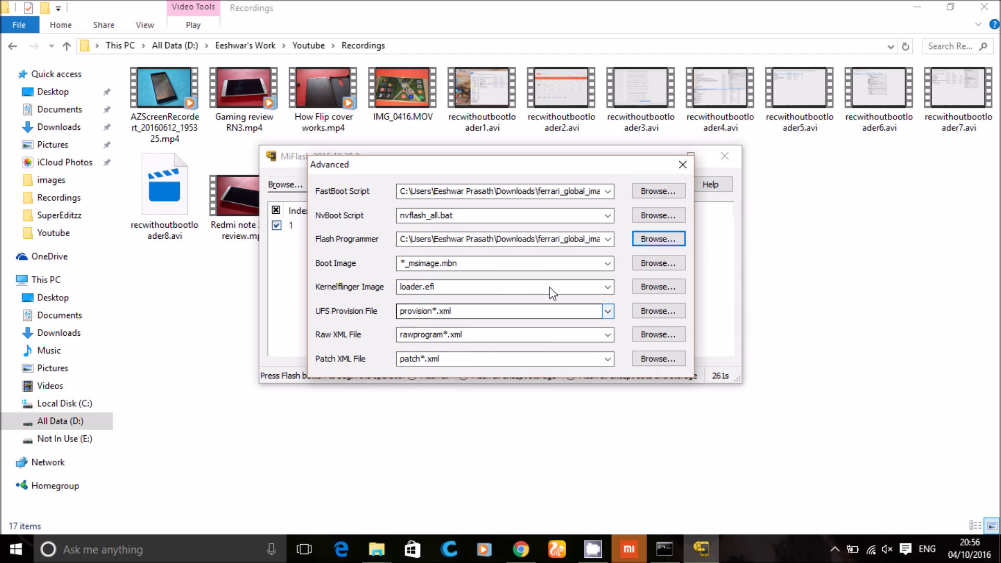
pyautogui.click(558, 241)
pyautogui.press('Return')
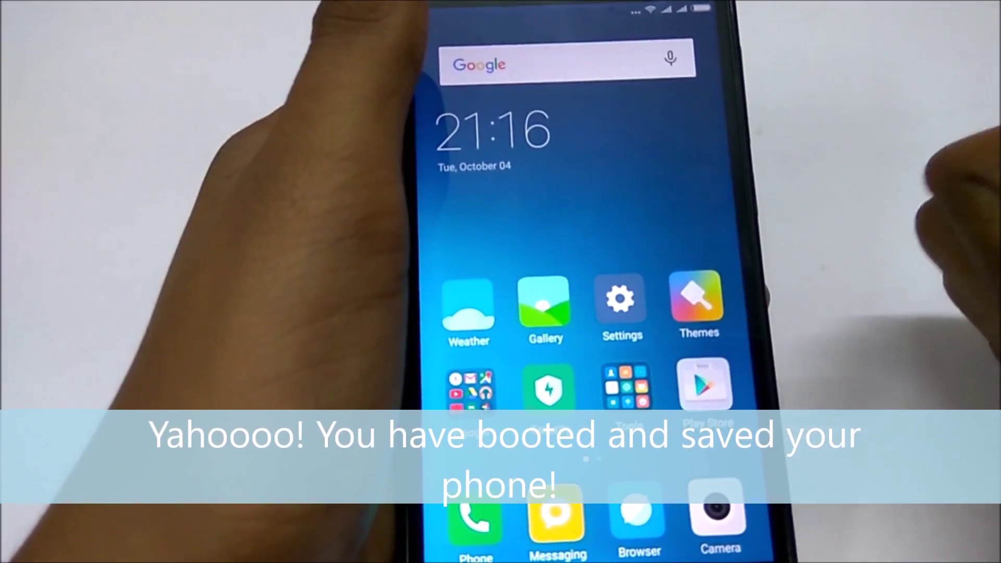
# Open the phone's Settings from the notification shade and scroll through its list
pyautogui.moveTo(522, 16); pyautogui.dragTo(469, 115)
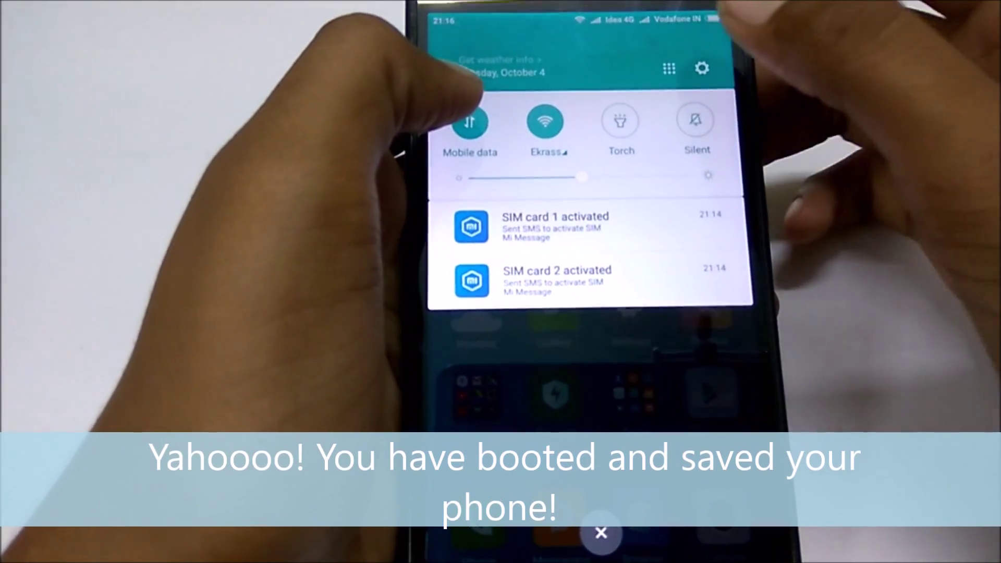
pyautogui.click(698, 60)
pyautogui.scroll(-15, 668, 355)
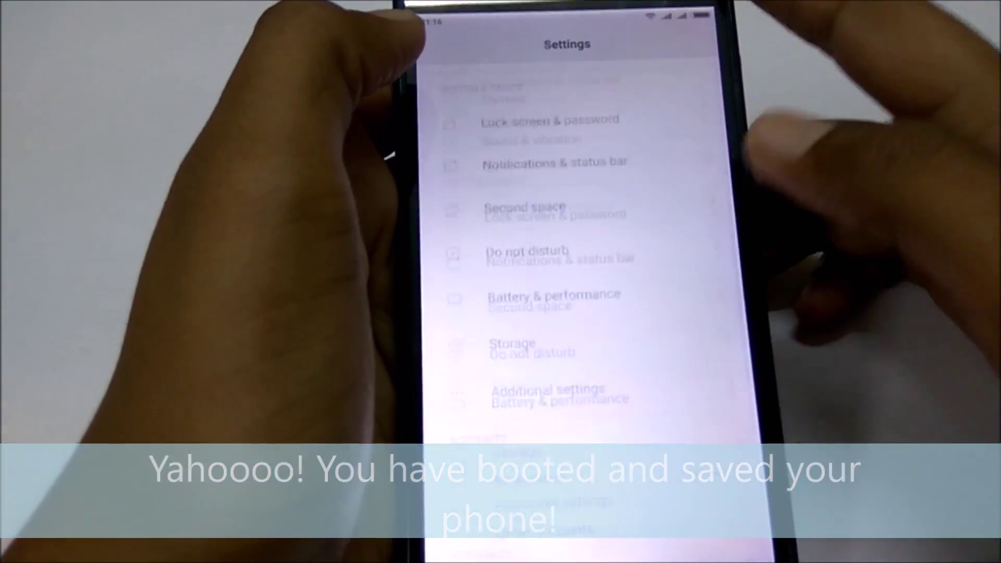